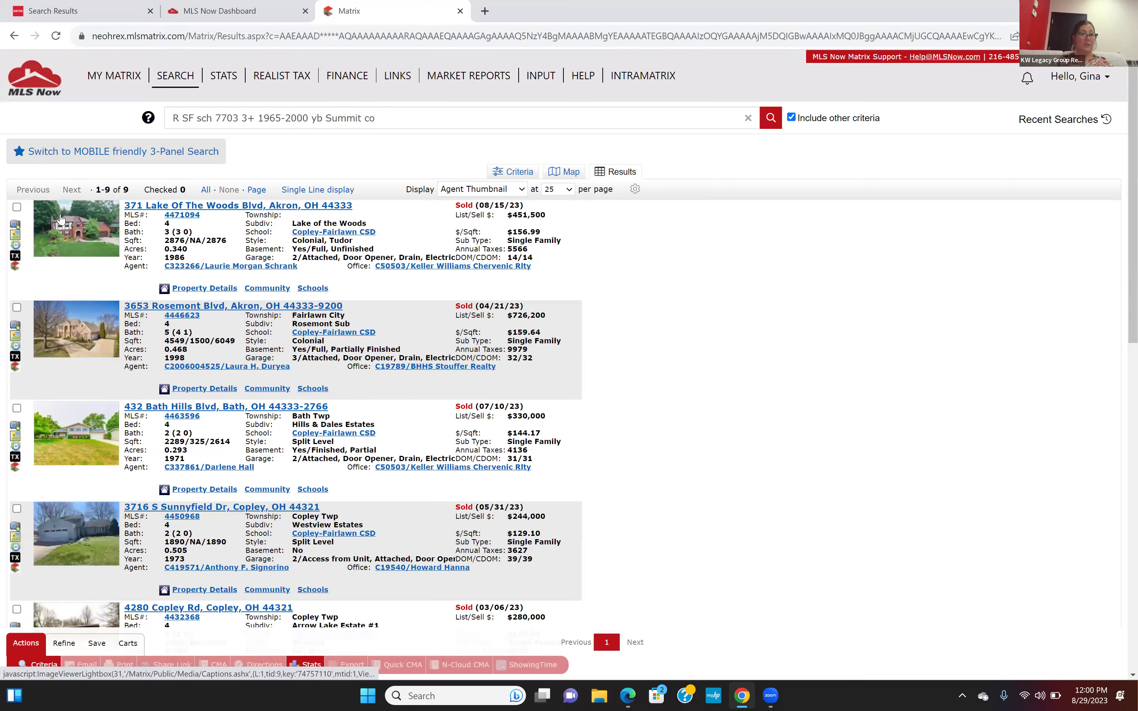
Check the four sold listings priced at $451,500, $494,000, $581,000 and $550,000 in the search results.
click(17, 208)
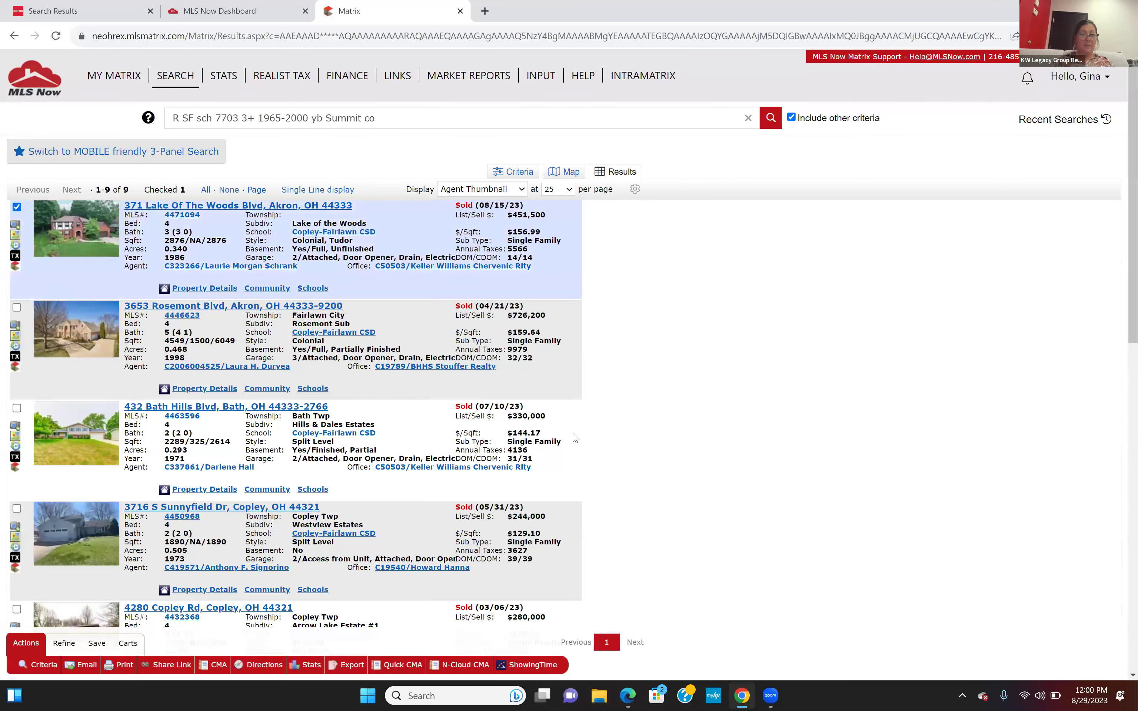
scroll(574, 438, down, 3)
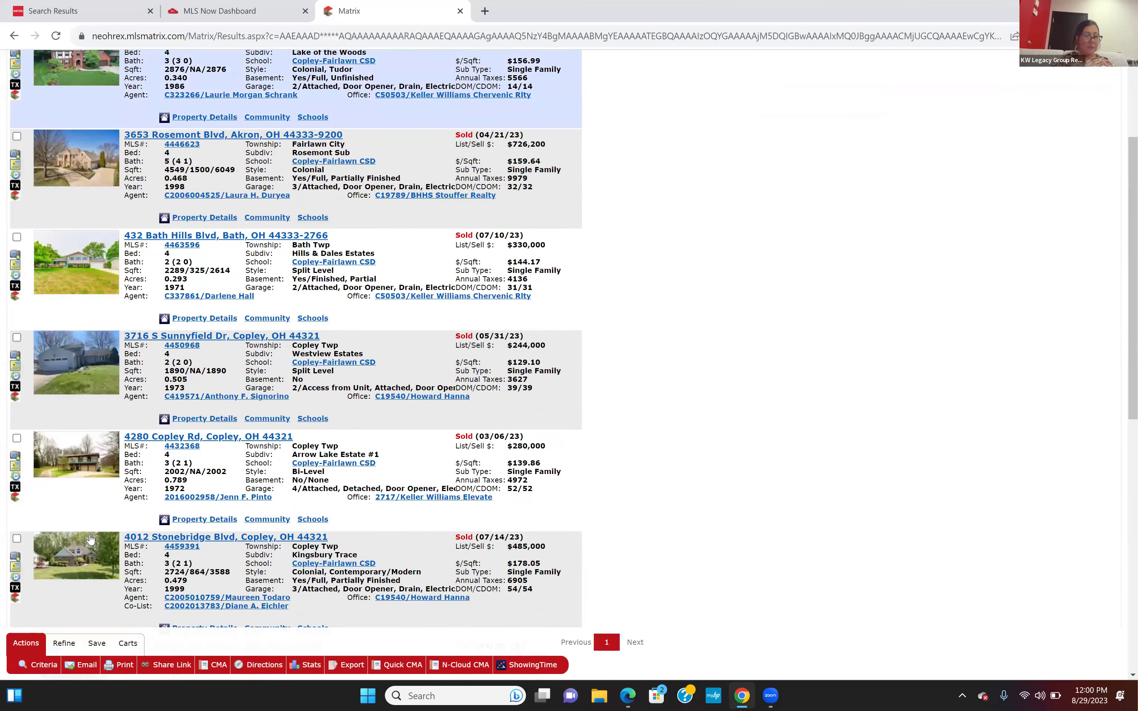
scroll(749, 464, down, 3)
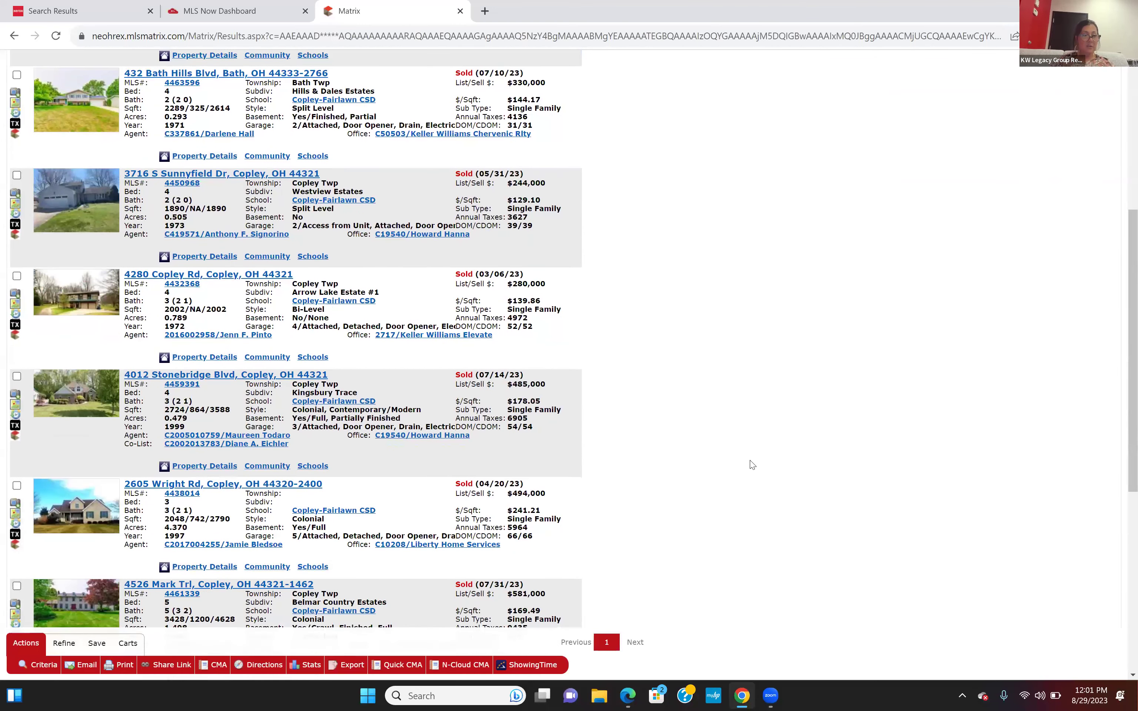
scroll(750, 465, down, 2)
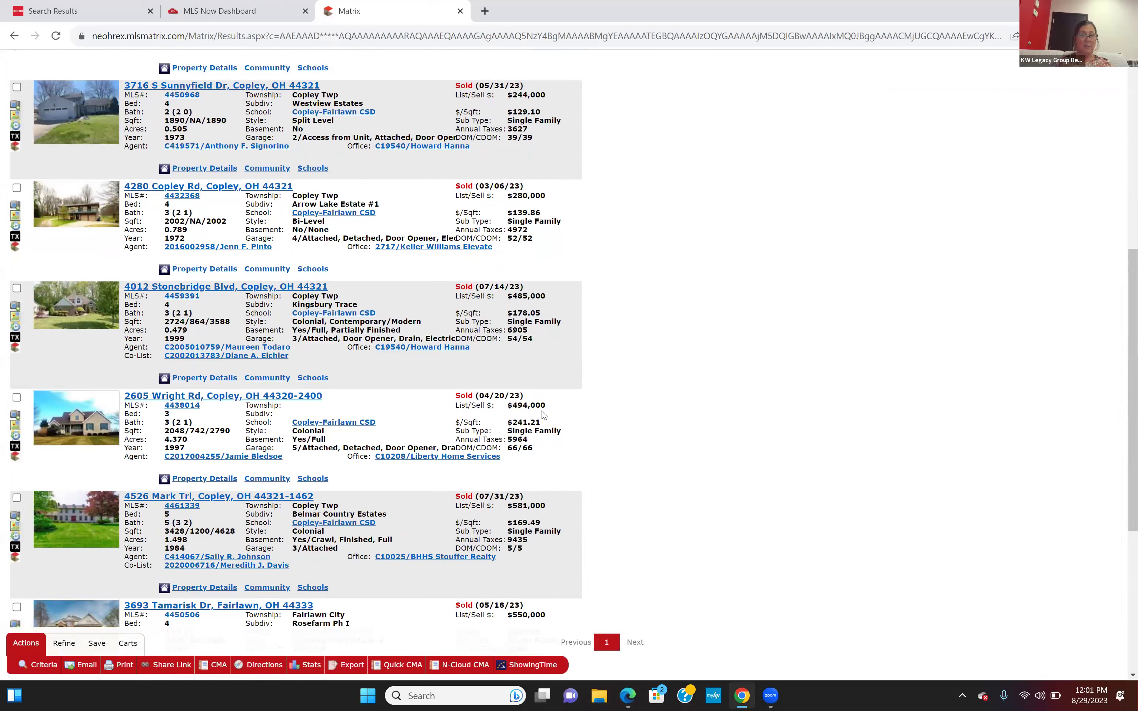
click(17, 399)
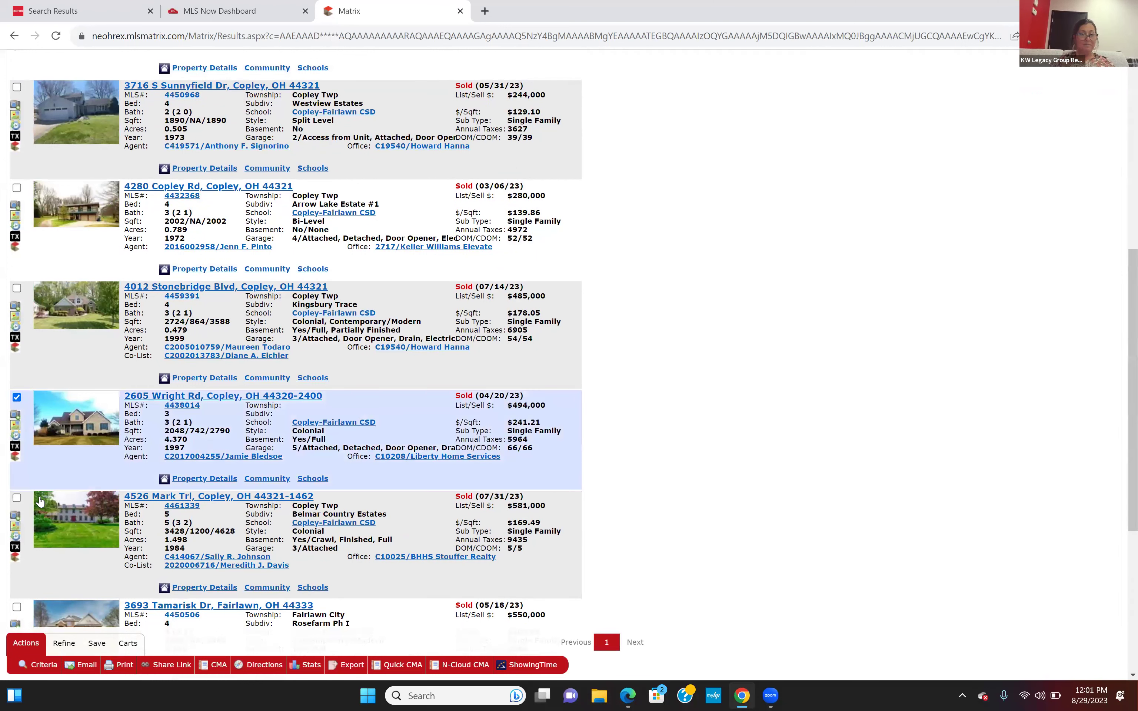
click(16, 497)
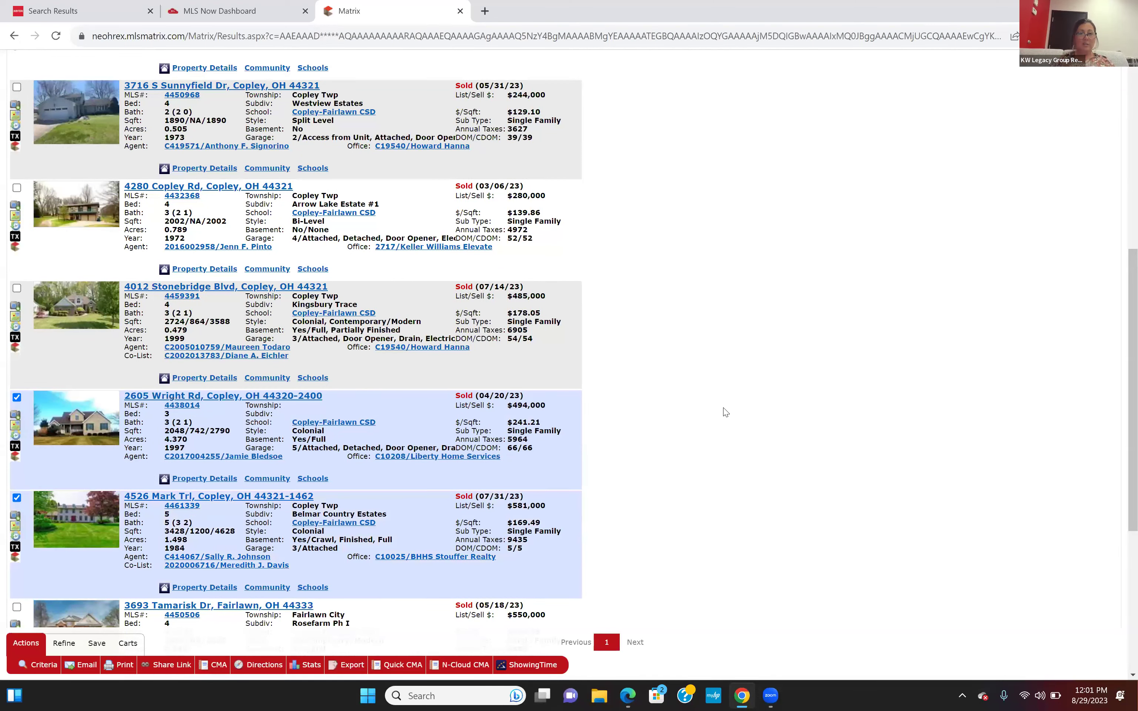
scroll(729, 415, down, 3)
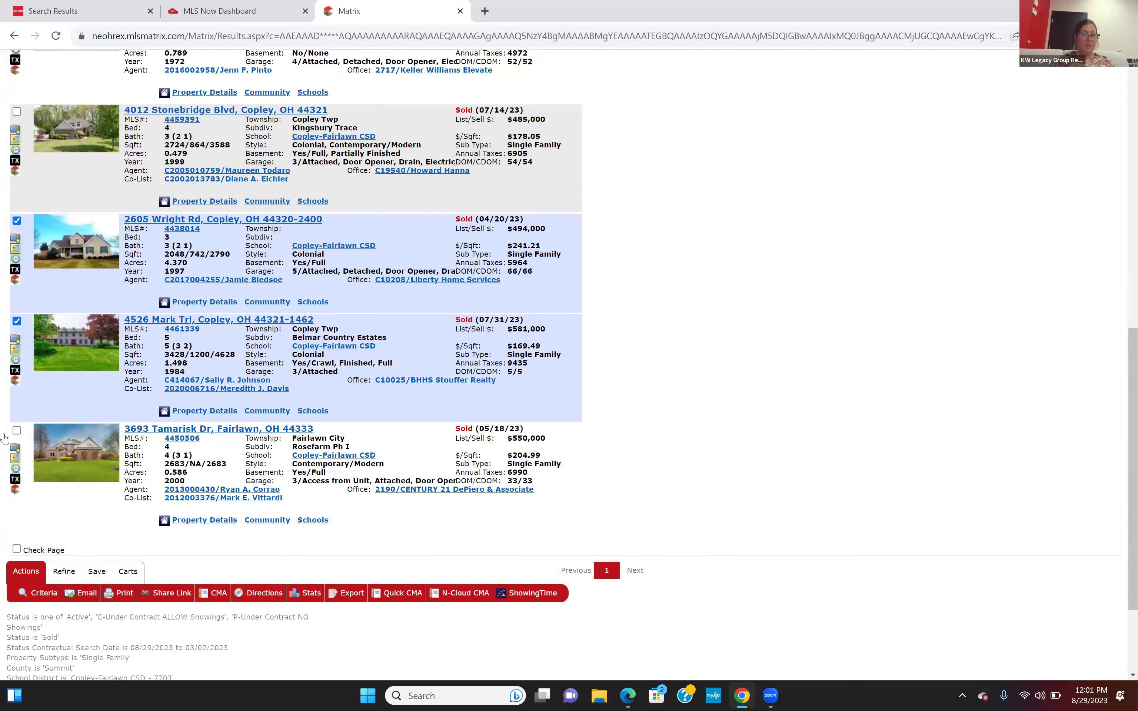
click(17, 430)
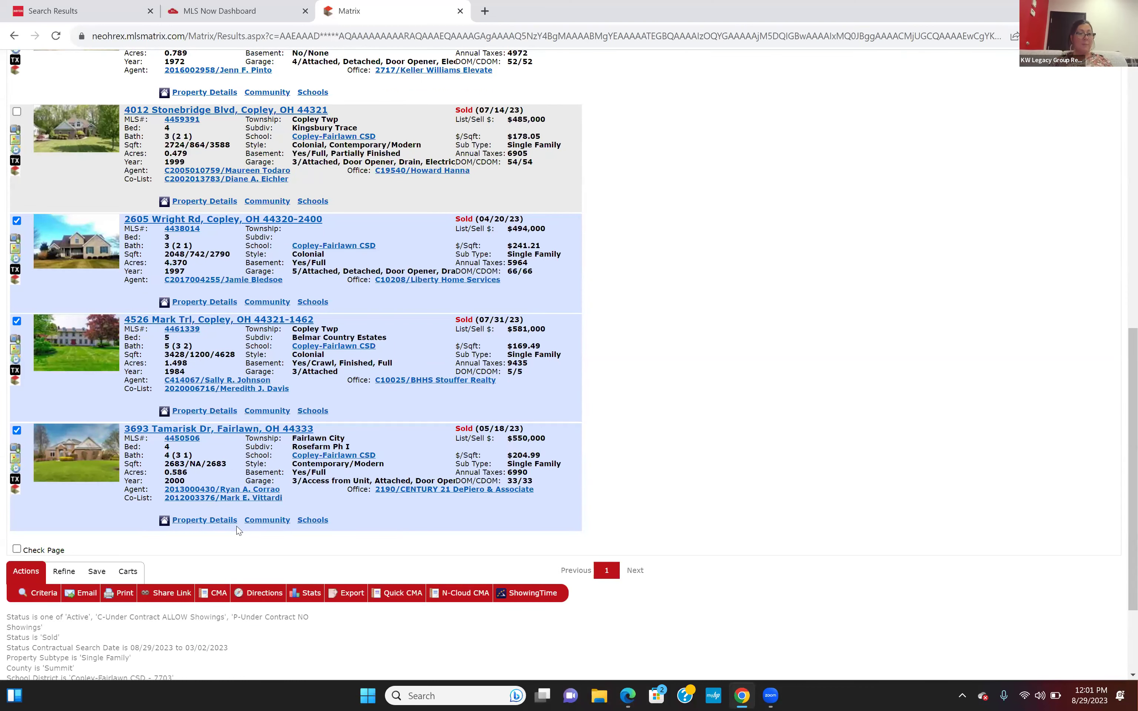
Open a print preview of the checked listings in the Agent Full w/ Photos format.
click(124, 594)
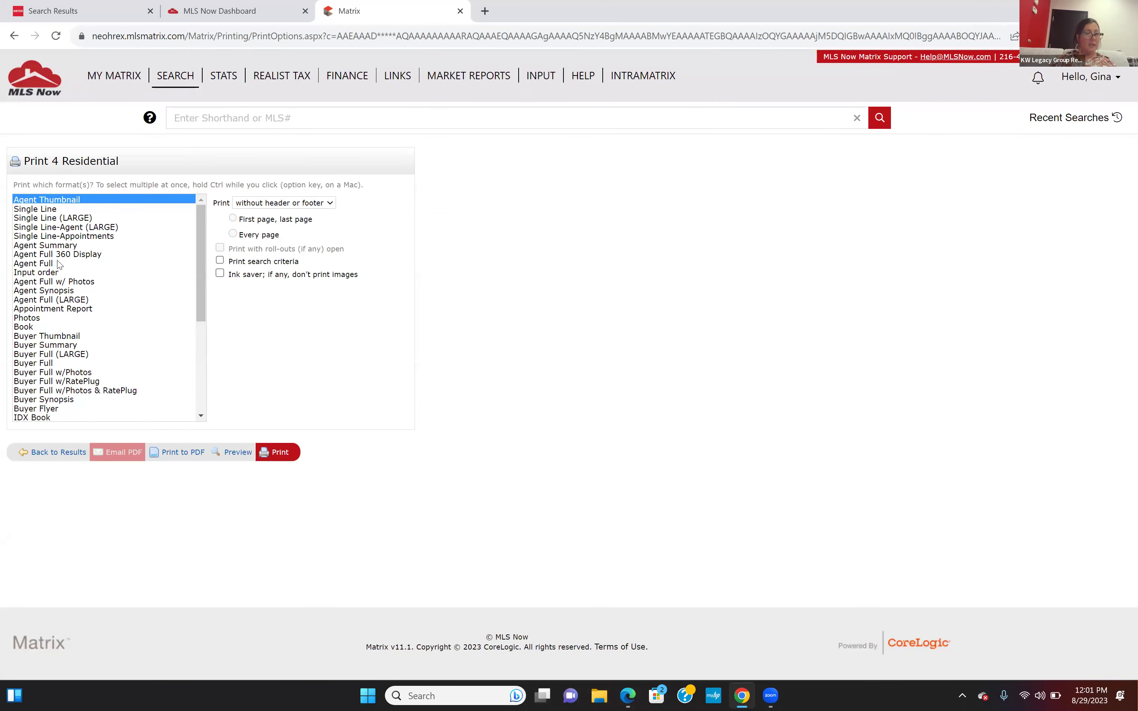
click(82, 282)
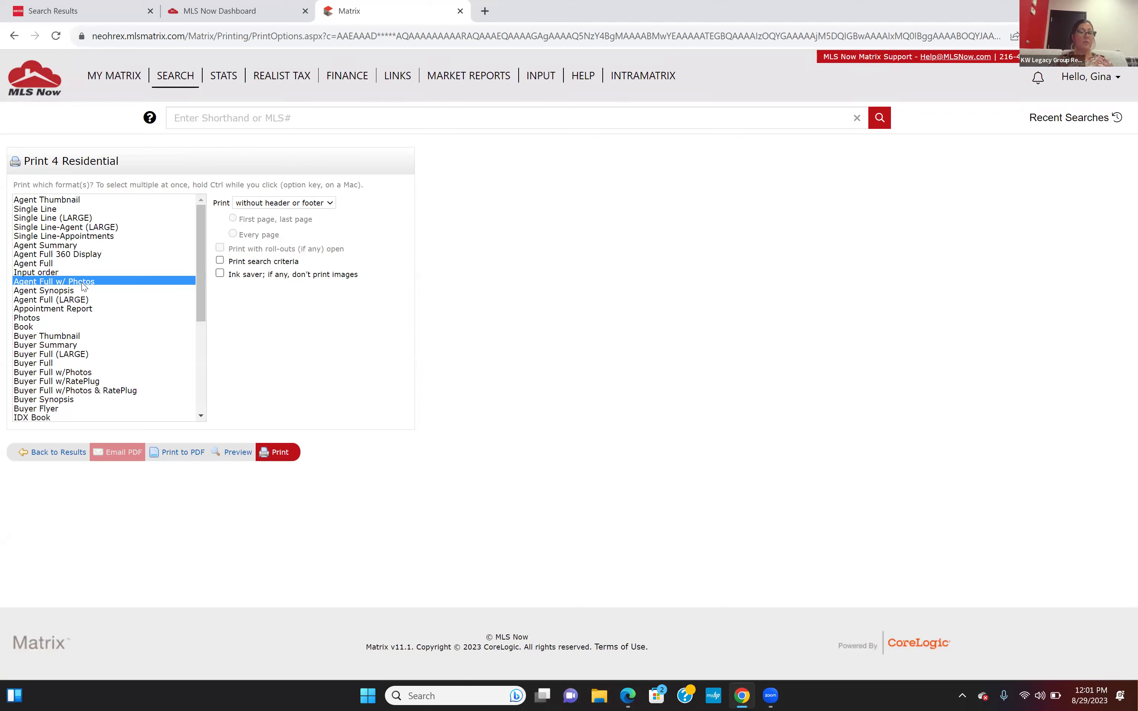
click(238, 452)
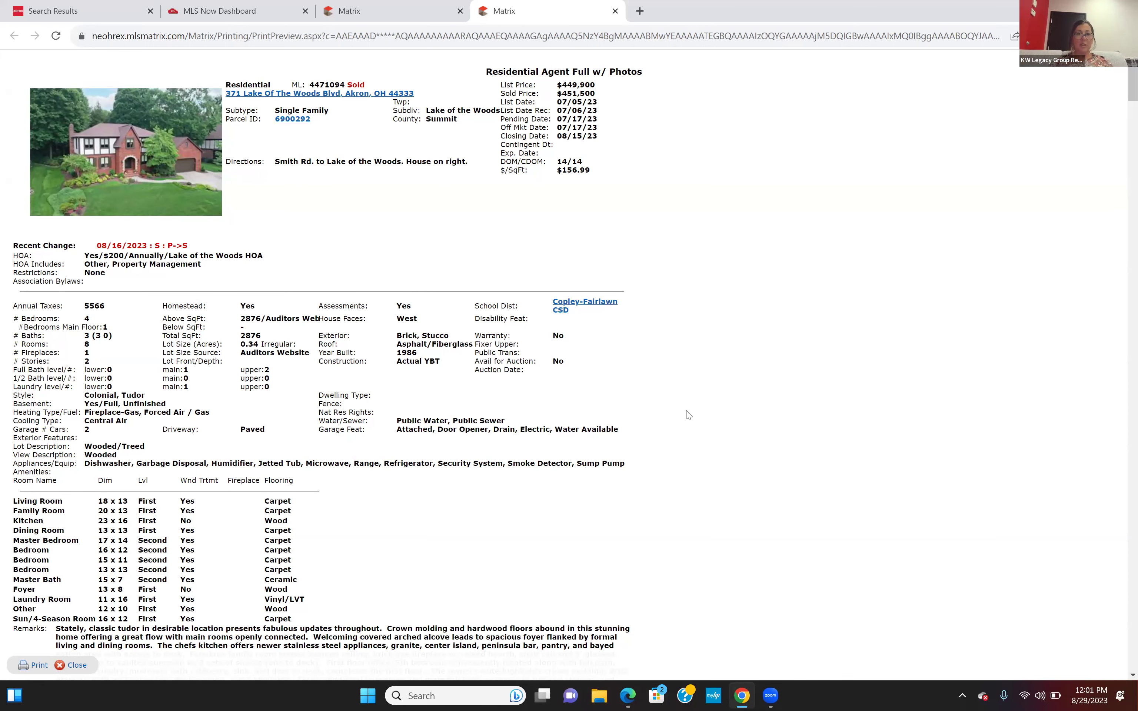
Examine the first listing's property details, remarks and interior and exterior photos in the print preview.
scroll(687, 415, down, 5)
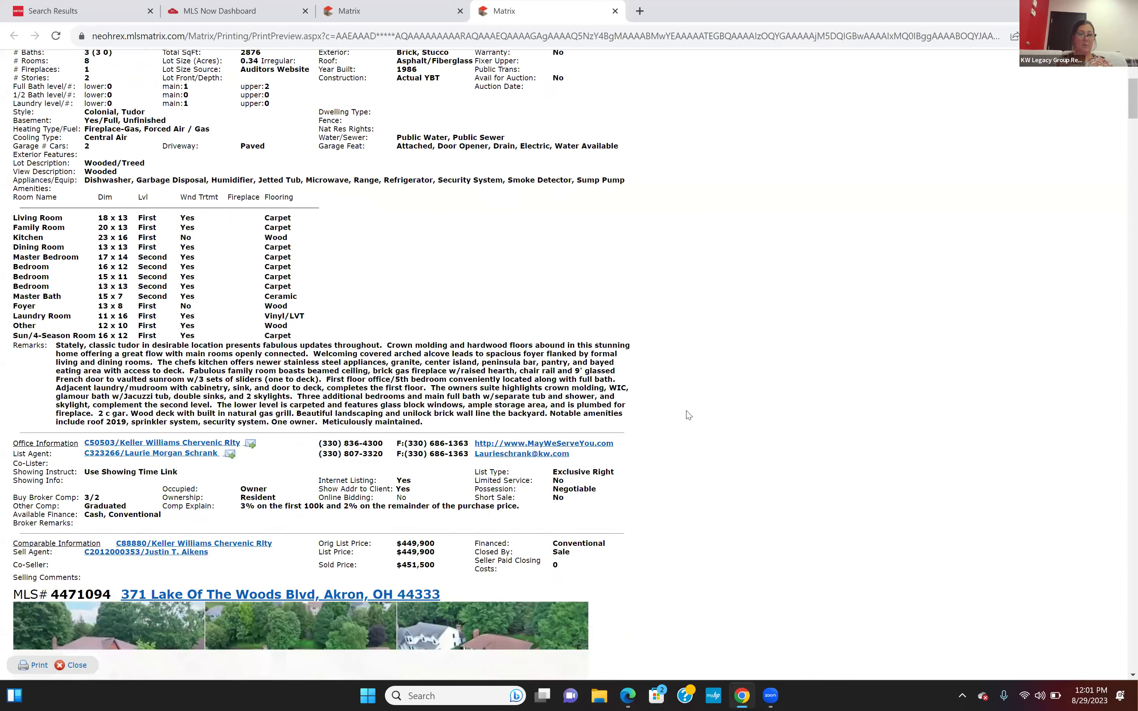
scroll(687, 414, down, 8)
scroll(687, 415, down, 12)
scroll(687, 415, down, 4)
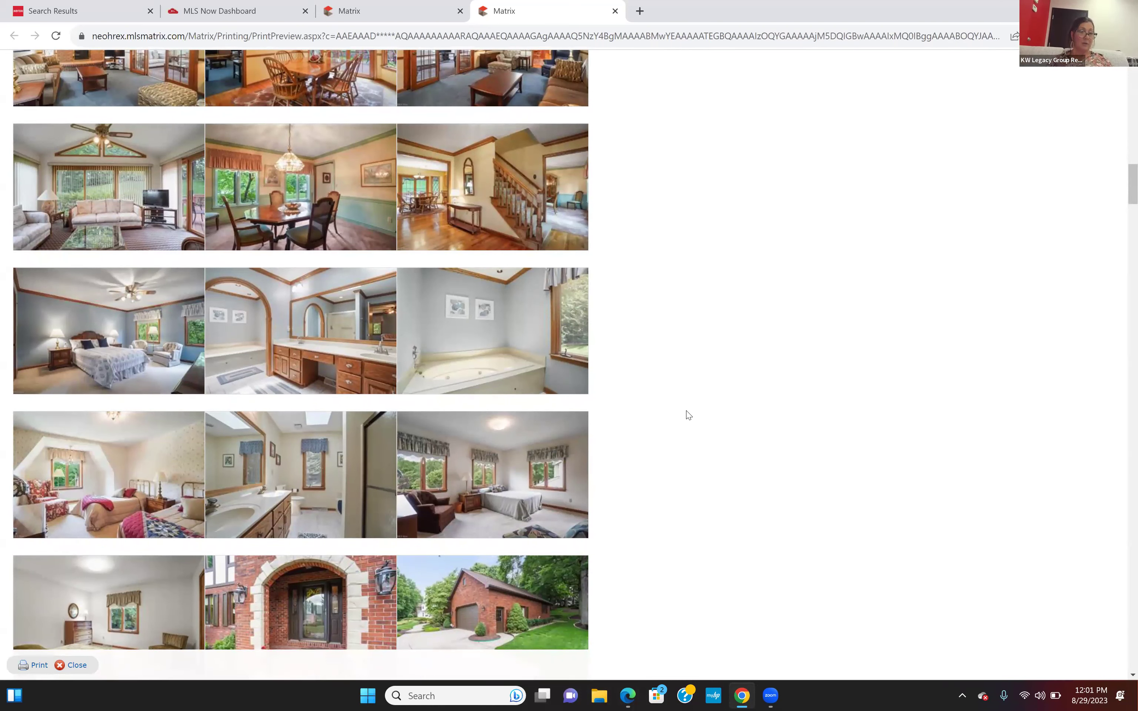
scroll(688, 415, down, 6)
scroll(687, 414, up, 4)
scroll(688, 415, up, 5)
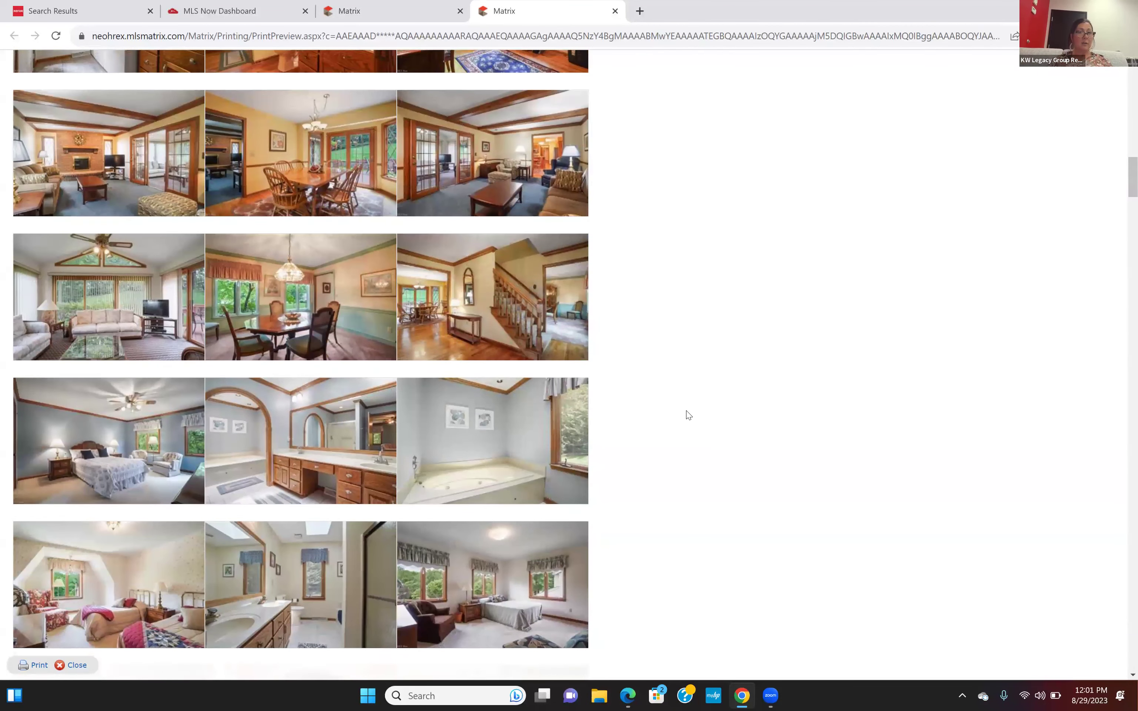
scroll(687, 415, up, 1)
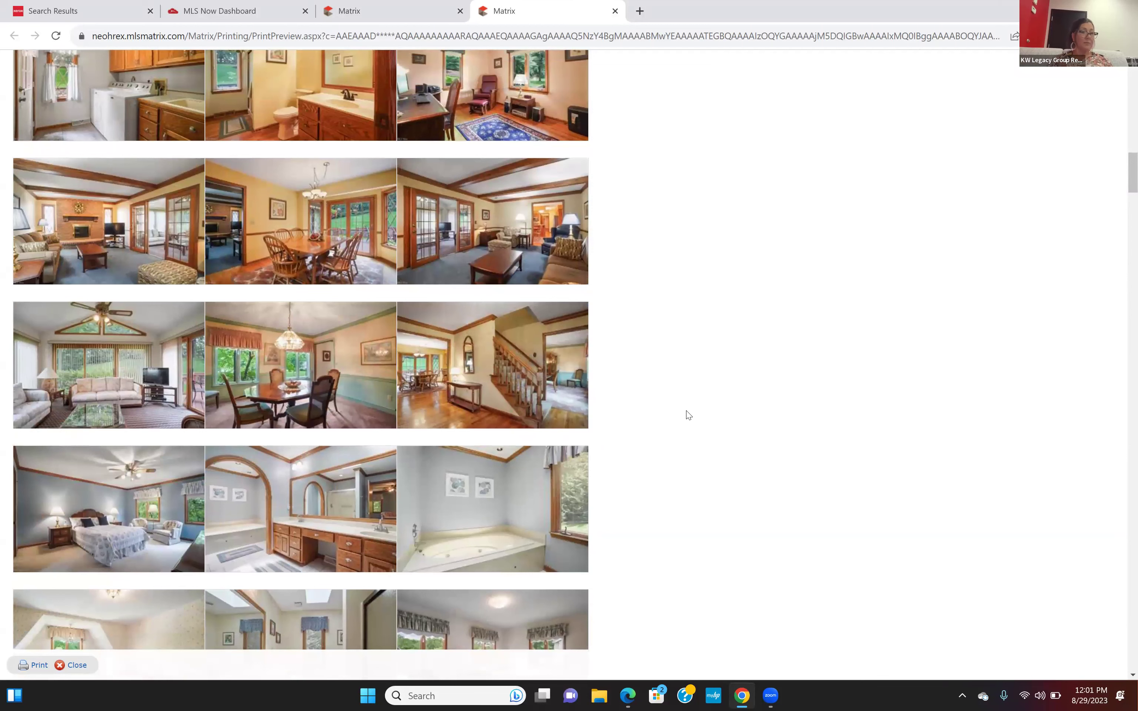
scroll(687, 415, up, 1)
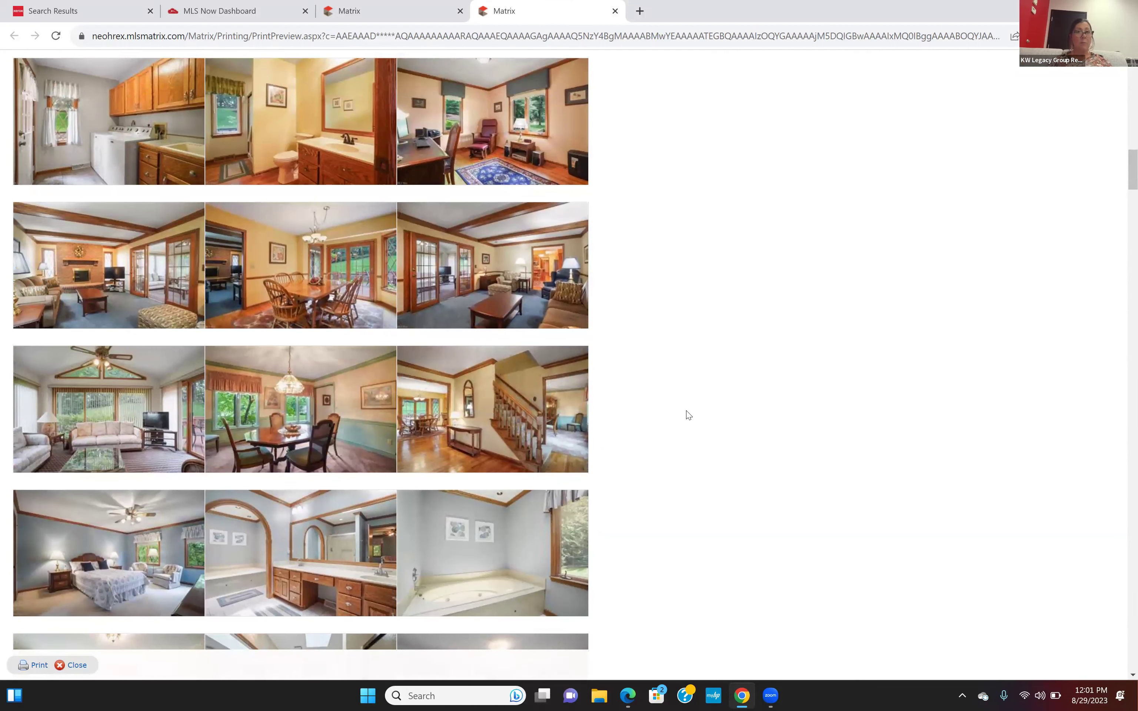
scroll(688, 415, up, 1)
scroll(688, 415, up, 1)
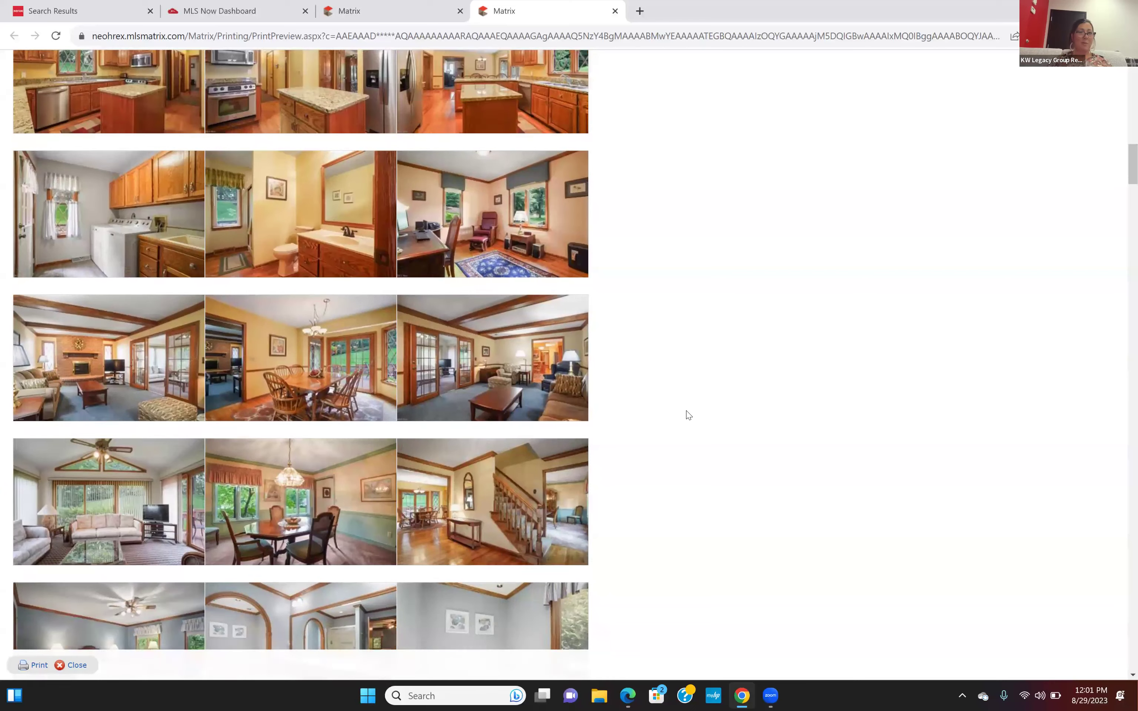
scroll(687, 415, up, 3)
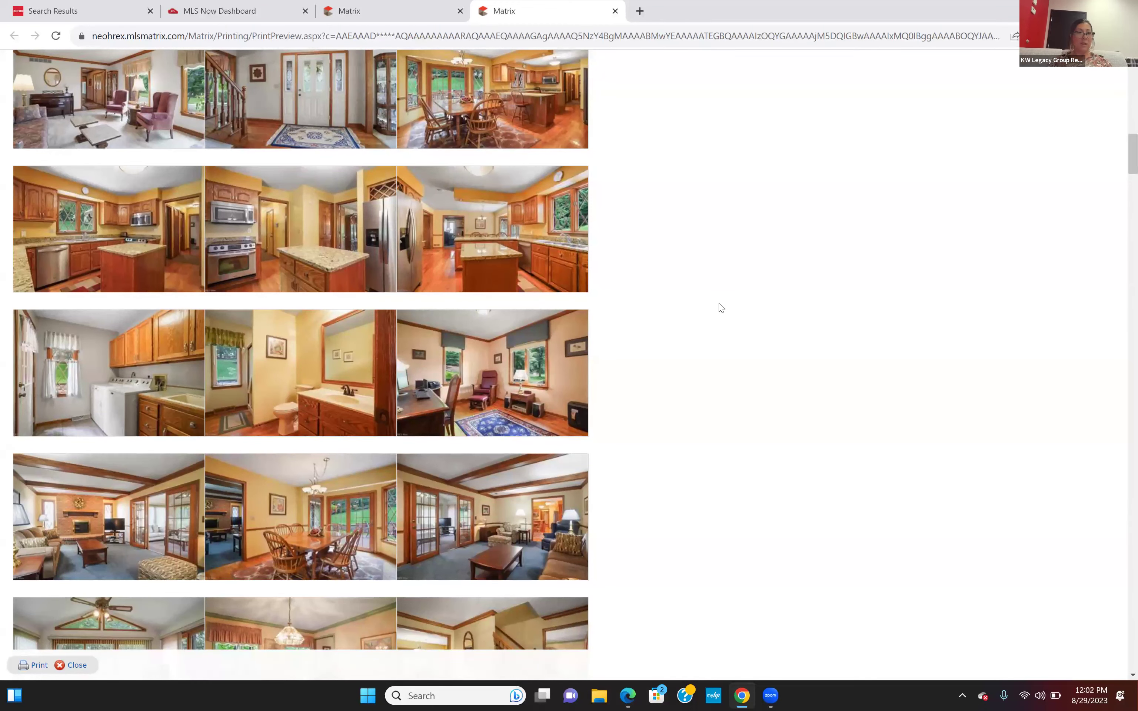
scroll(721, 307, down, 4)
scroll(721, 308, up, 5)
scroll(721, 308, up, 13)
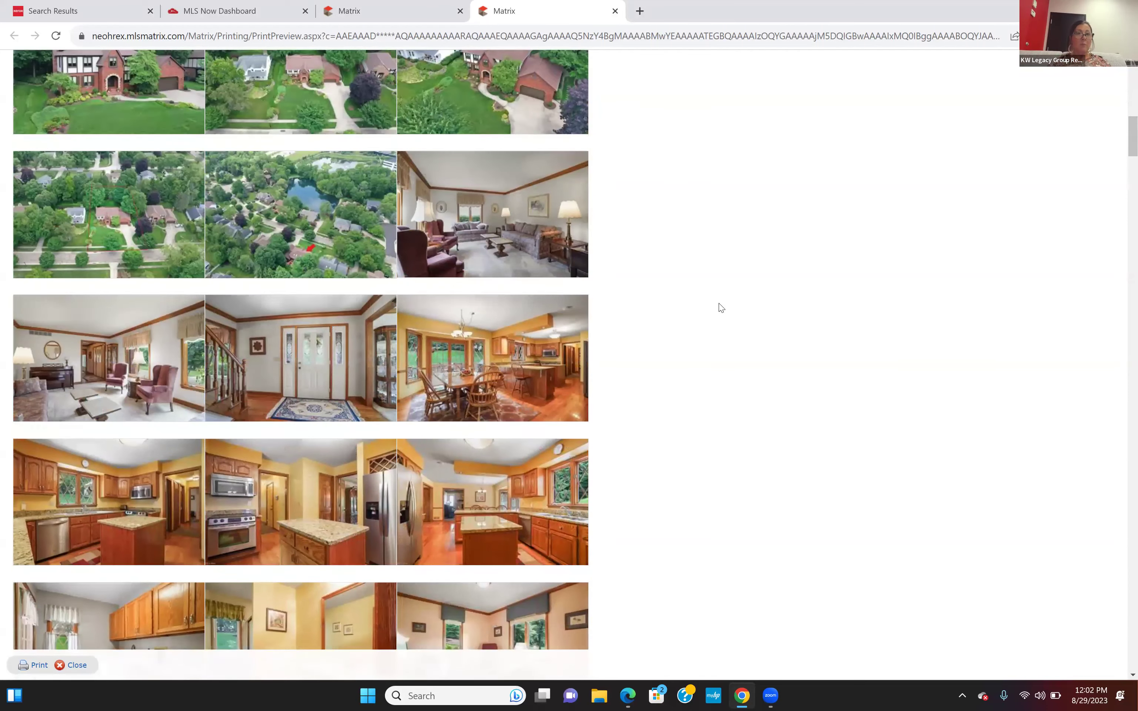
scroll(733, 395, up, 8)
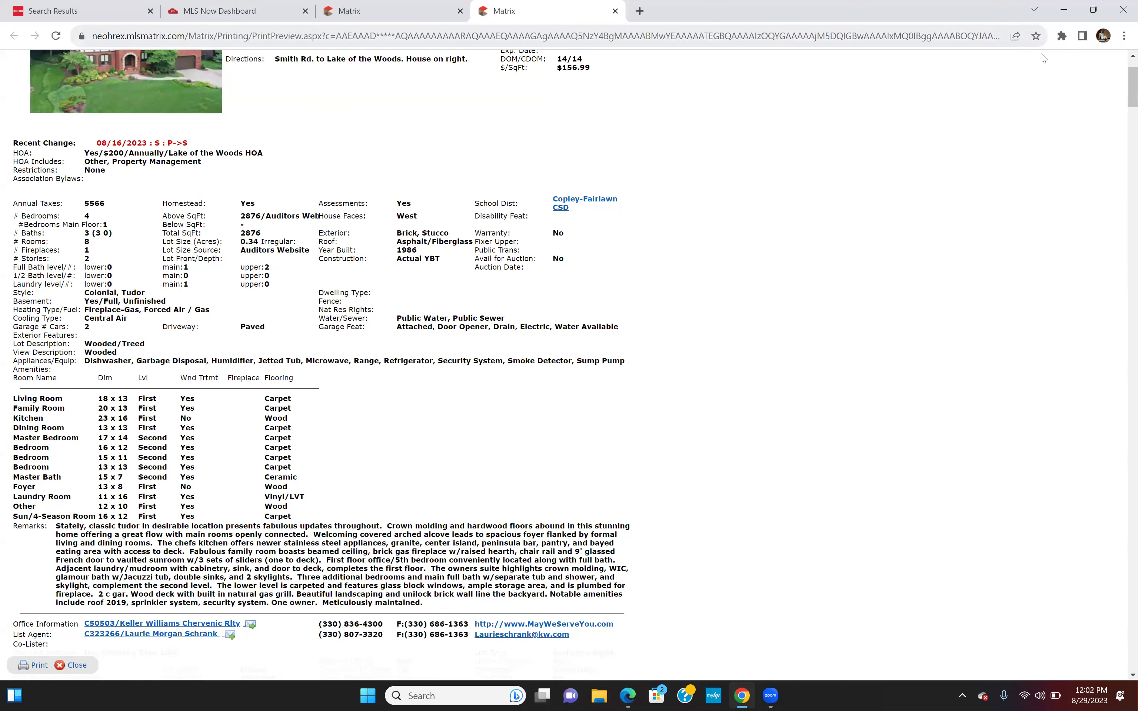
scroll(752, 55, up, 3)
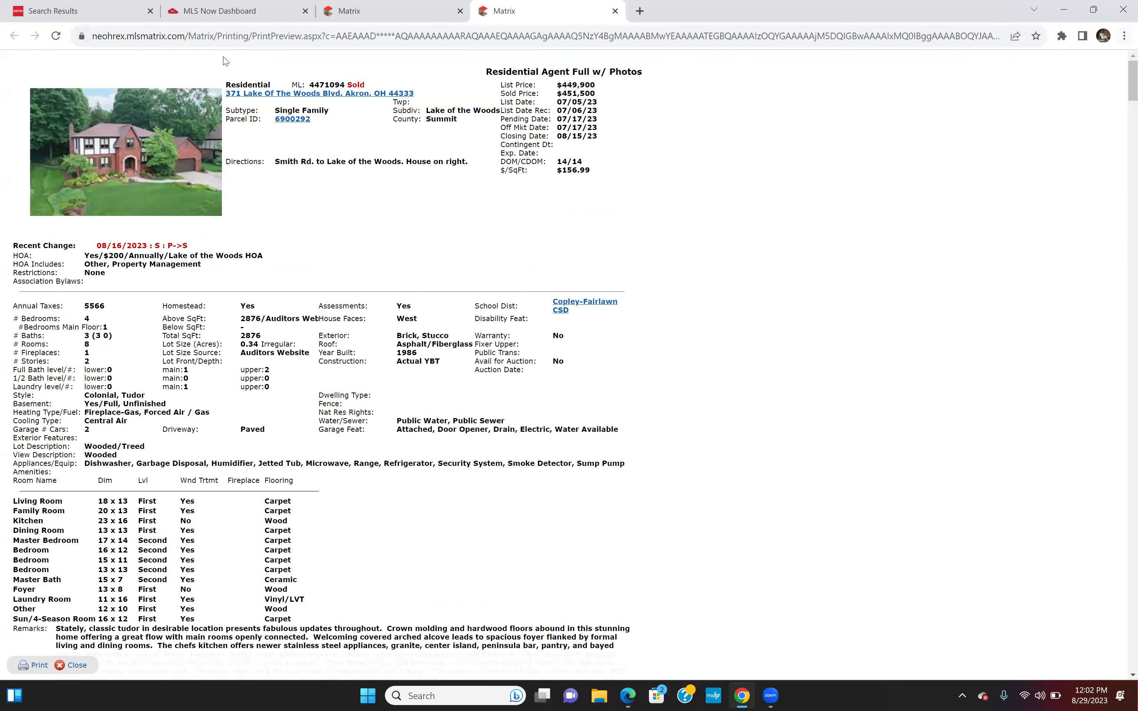
Launch another Matrix session from the MLS Now dashboard and reopen the recent Summit County Copley-Fairlawn sold single-family search.
click(200, 14)
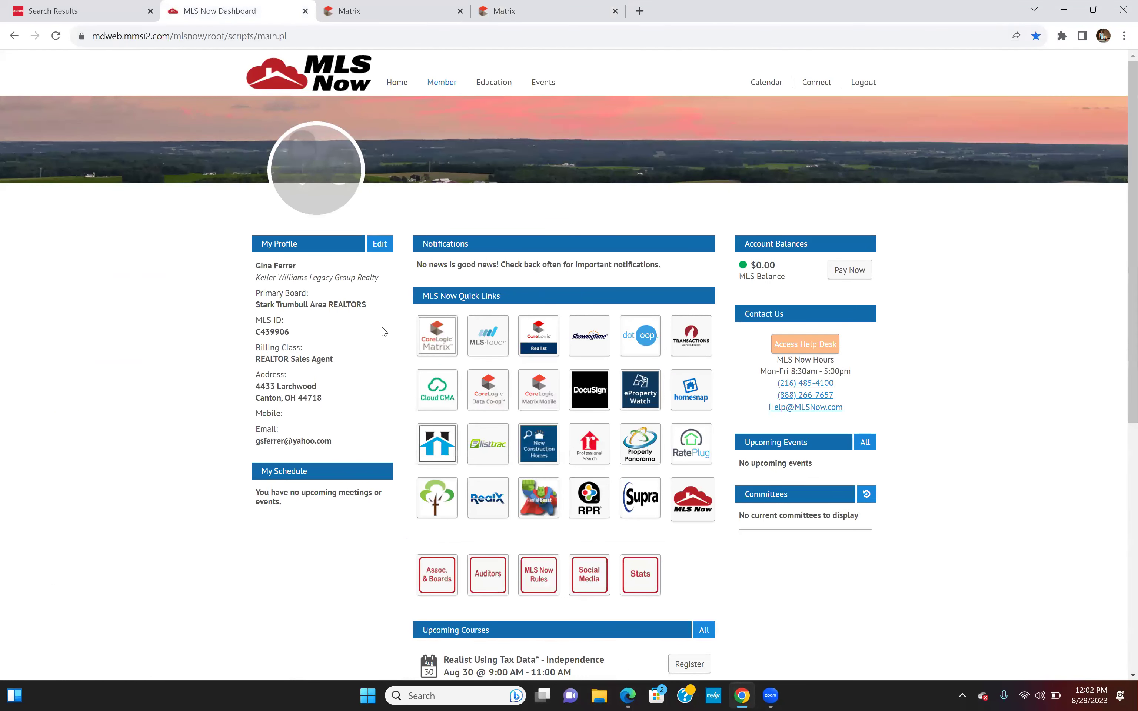
click(436, 345)
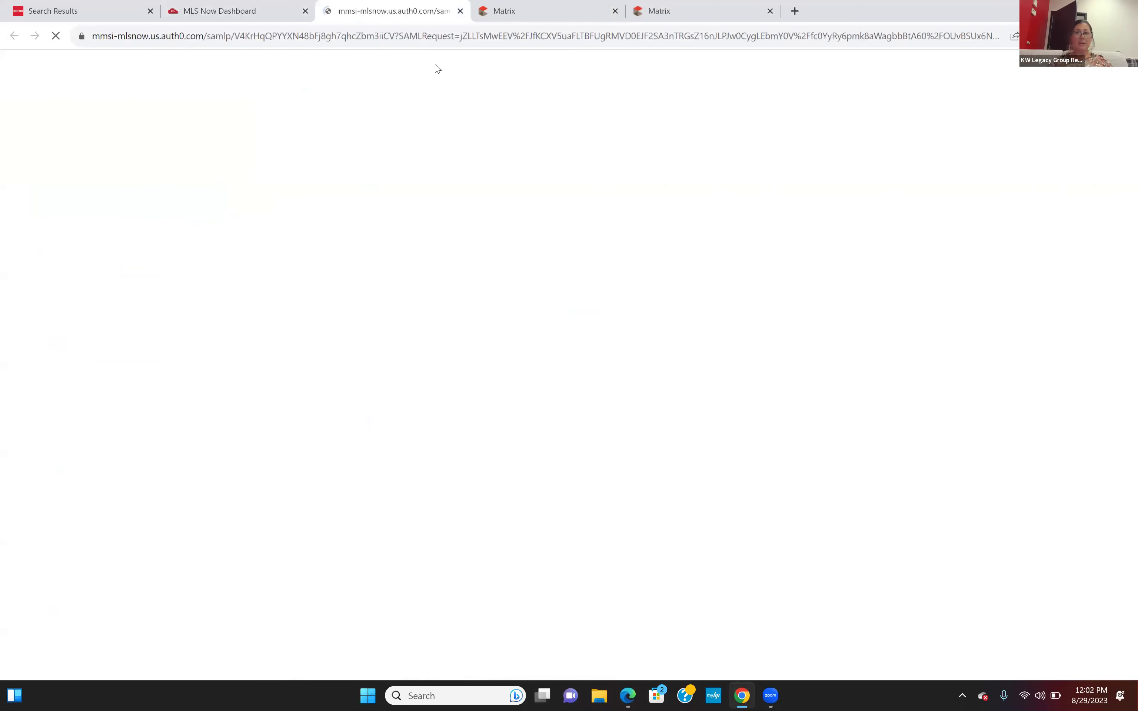
click(96, 251)
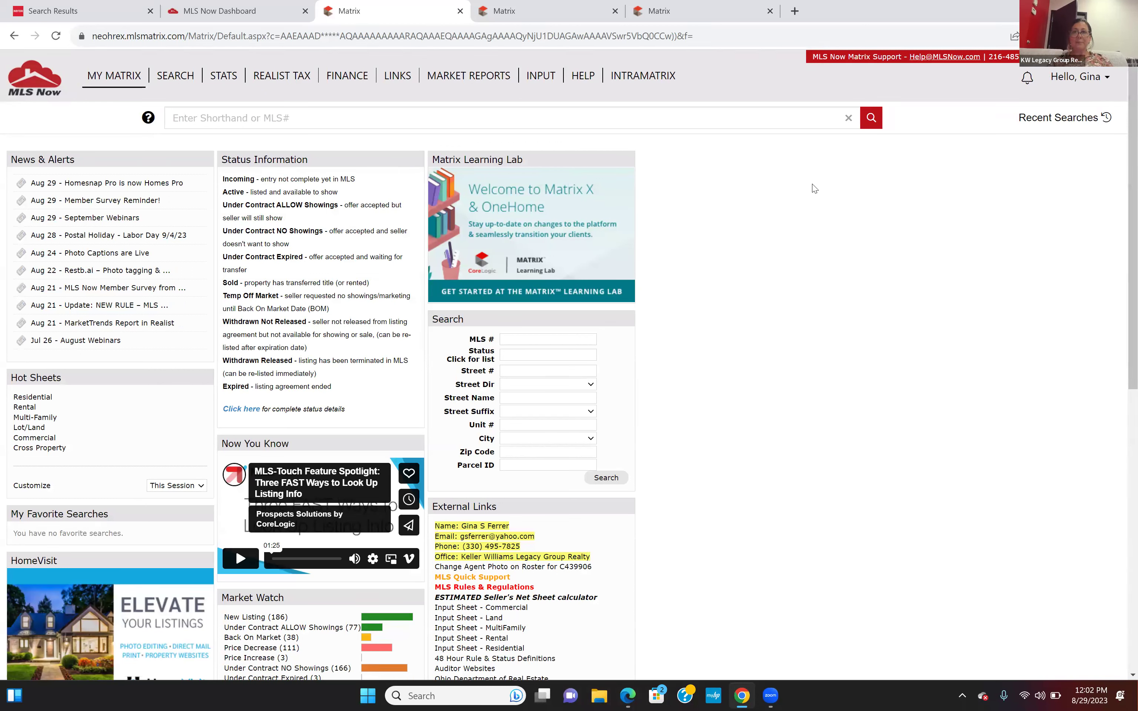
click(1035, 123)
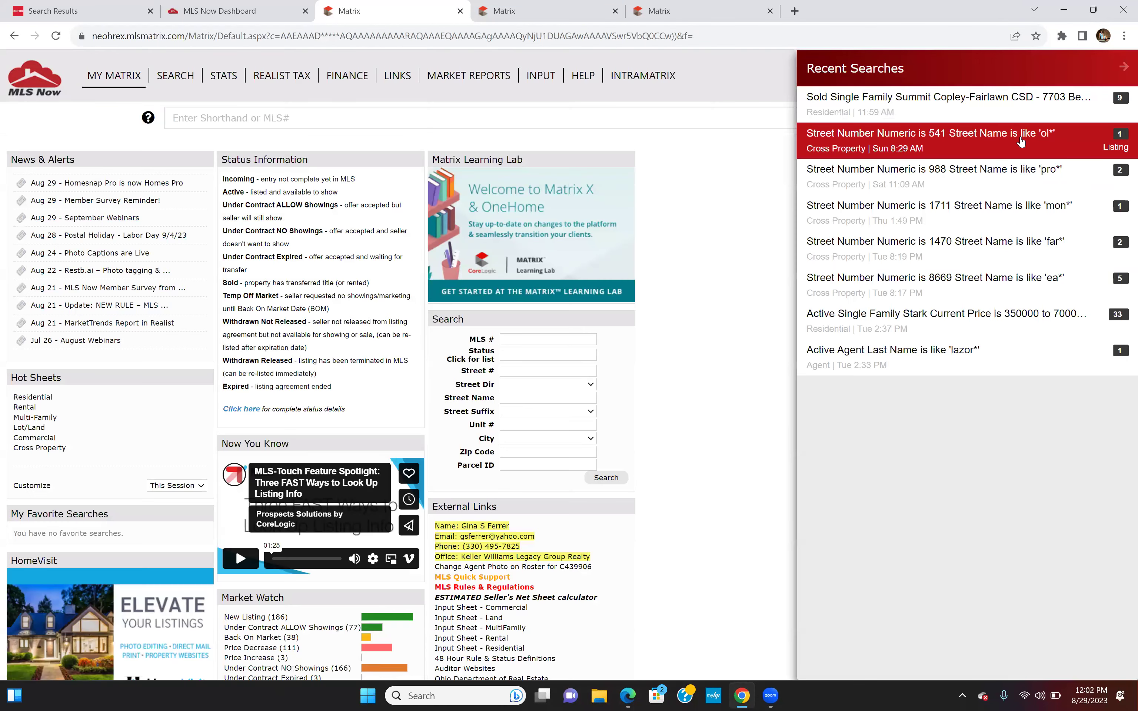
click(1008, 113)
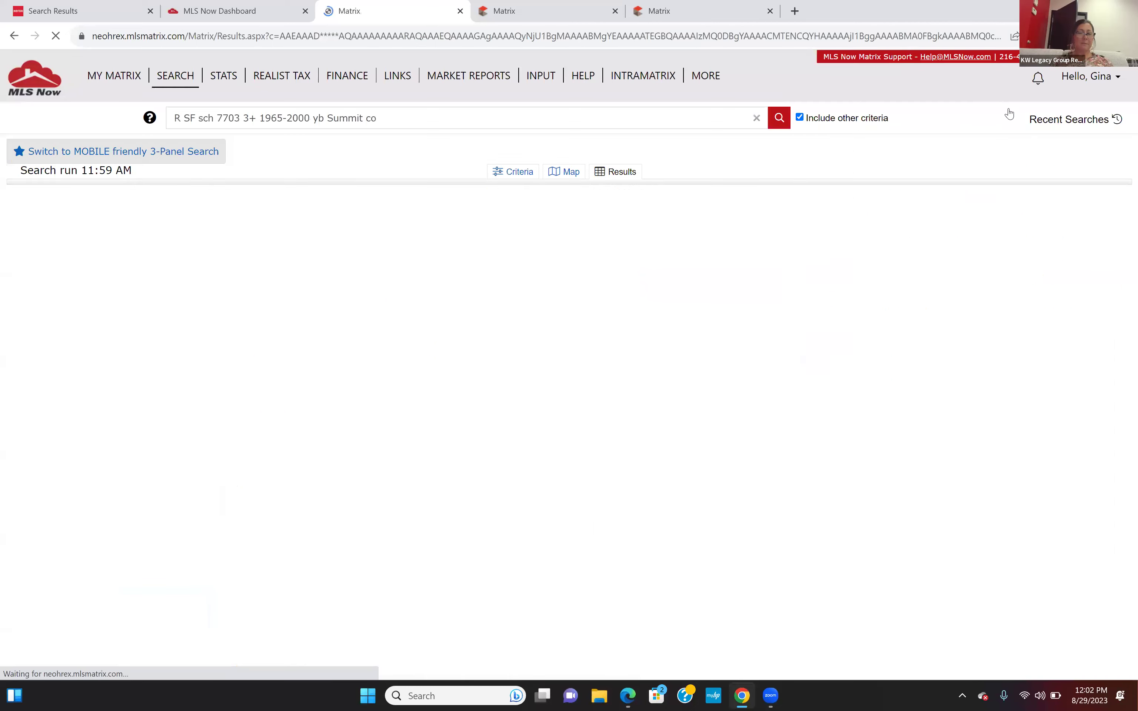
Check all the search results and change their display format to Agent Thumbnail.
click(30, 210)
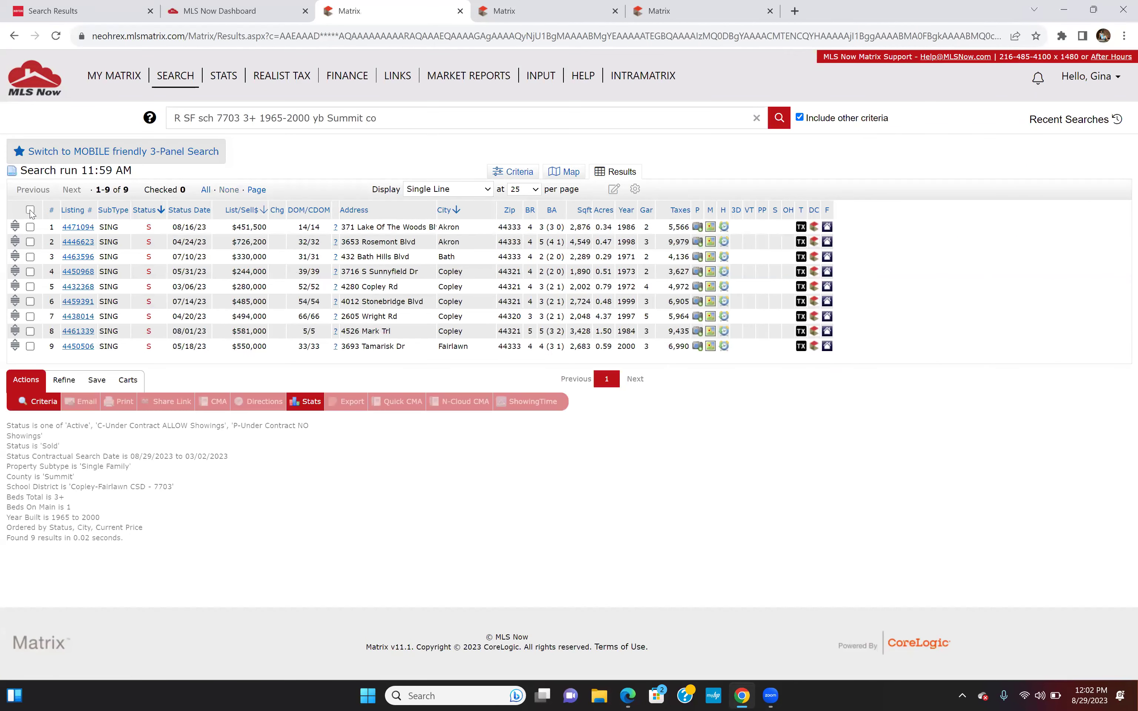
click(446, 192)
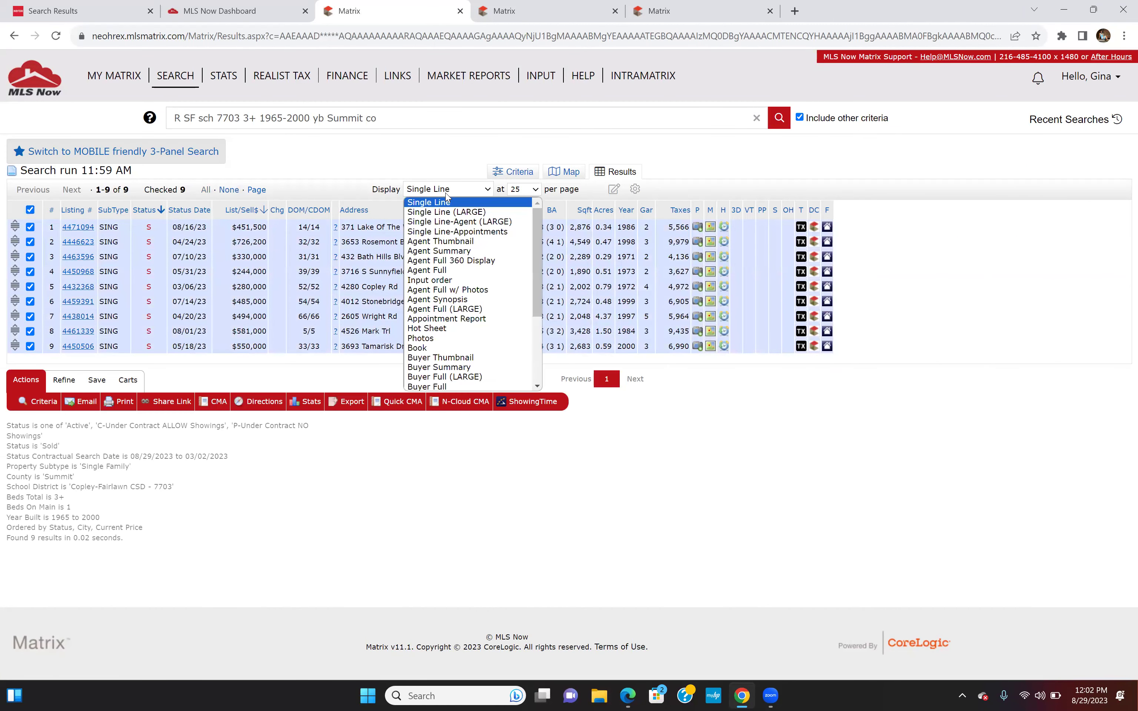
click(452, 241)
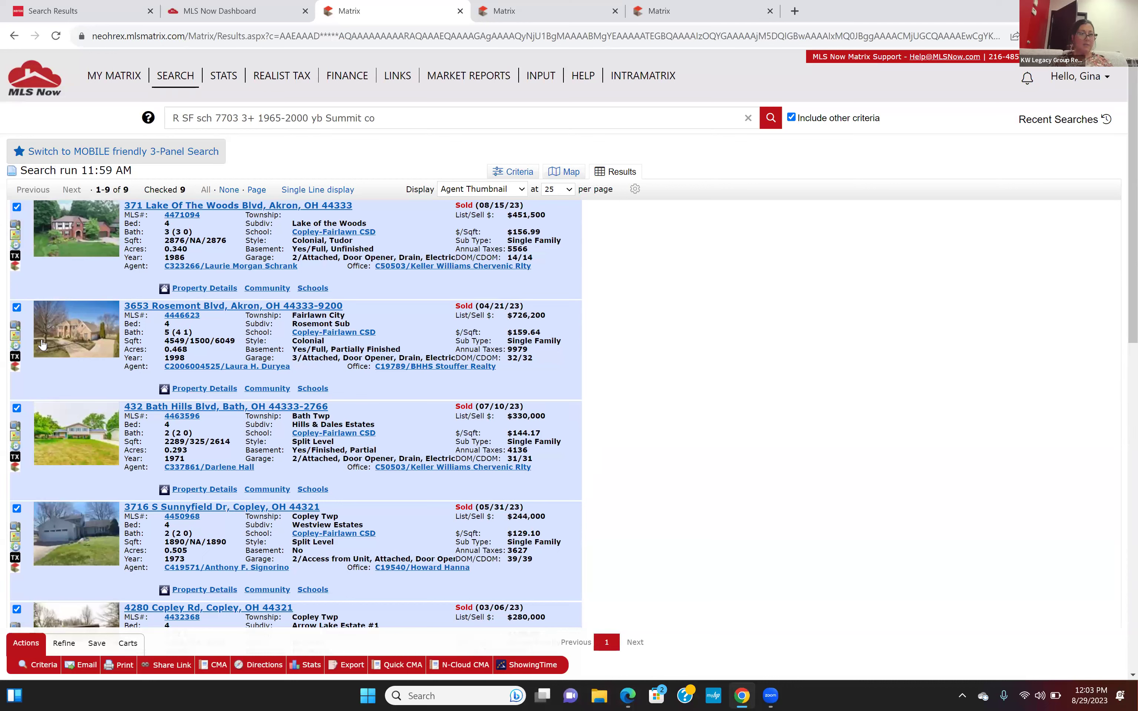
Uncheck the four sold listings priced at $330,000, $244,000, $280,000 and $485,000.
click(17, 408)
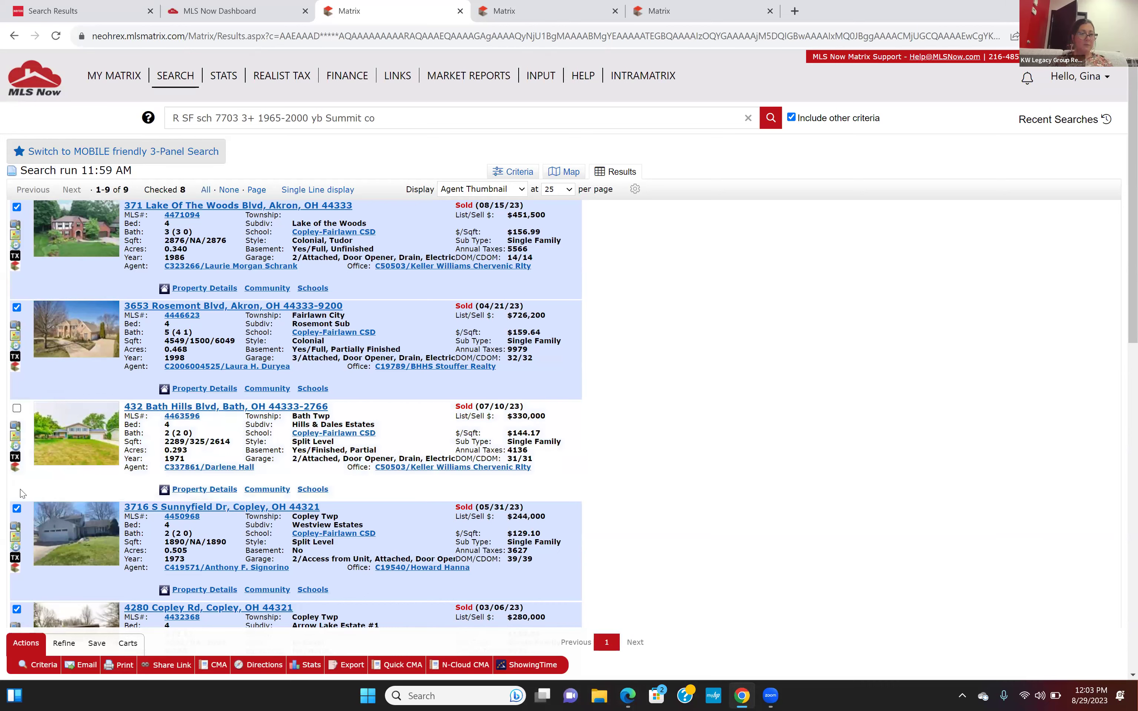
click(17, 509)
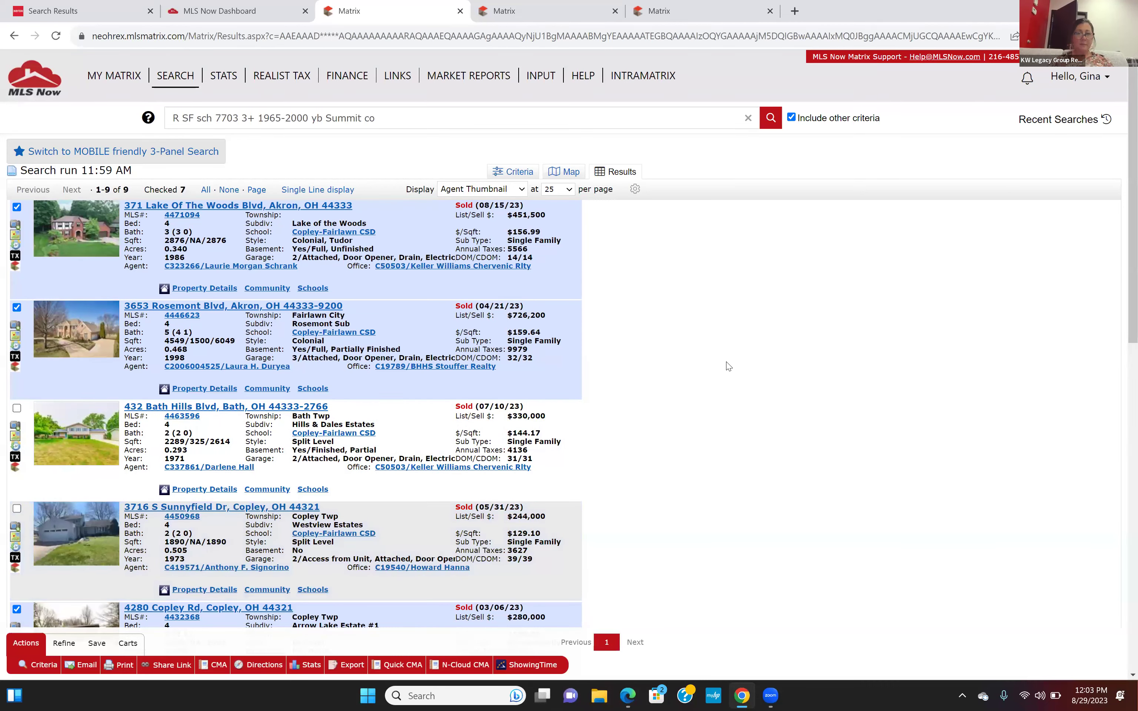
scroll(726, 366, down, 3)
scroll(727, 366, down, 2)
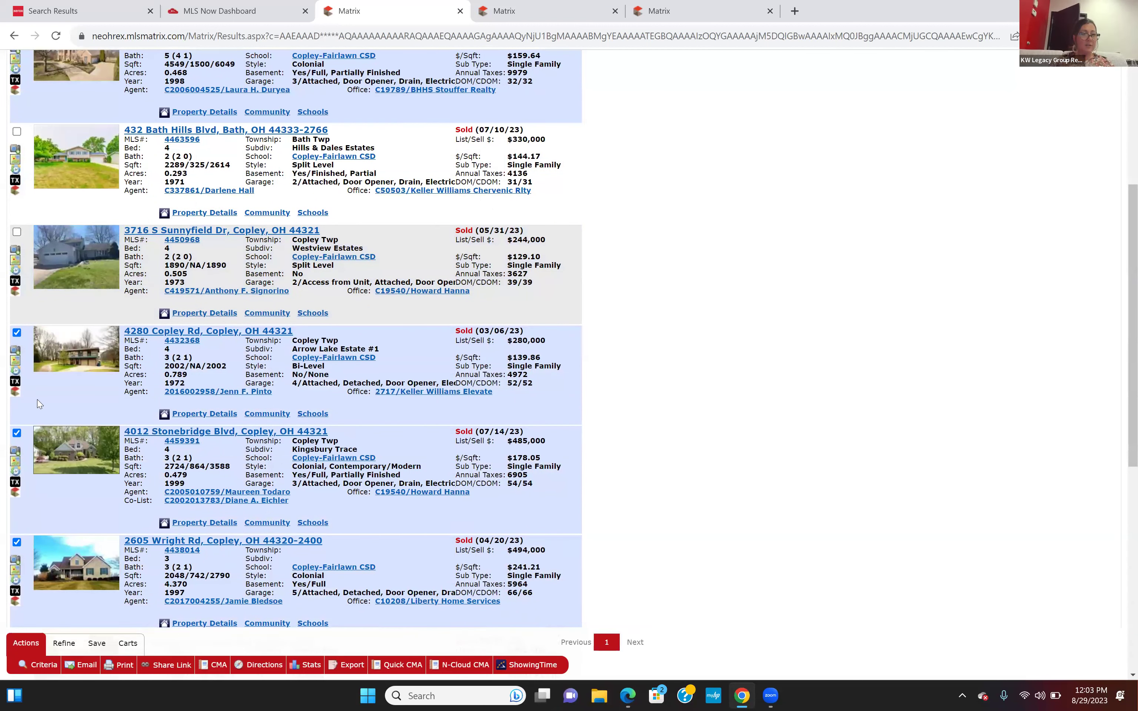
click(17, 333)
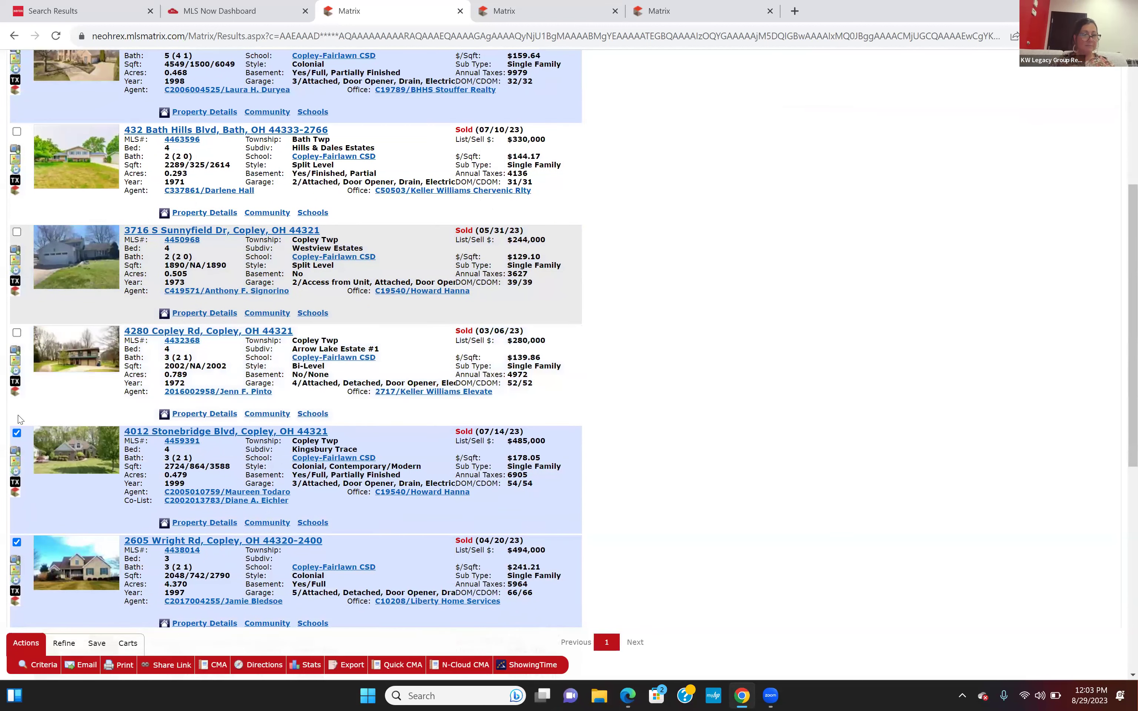
click(17, 434)
View the CMA wizard's start page, return to the results and generate a Quick CMA for the checked listings.
scroll(577, 379, down, 7)
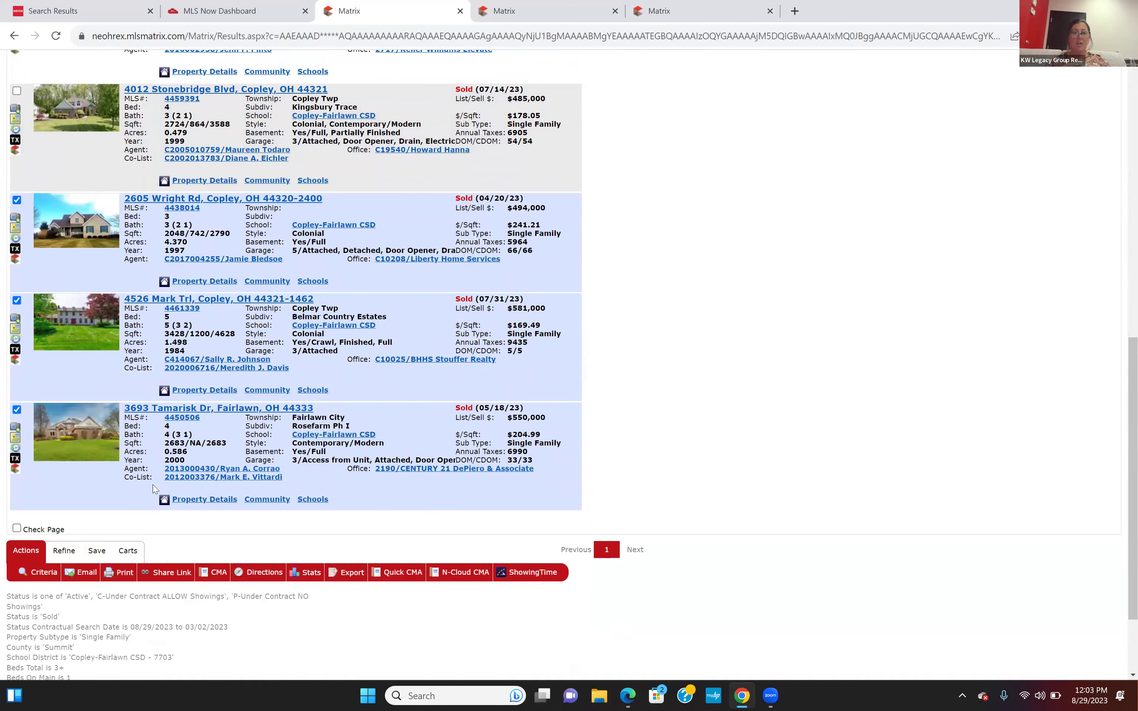
click(222, 573)
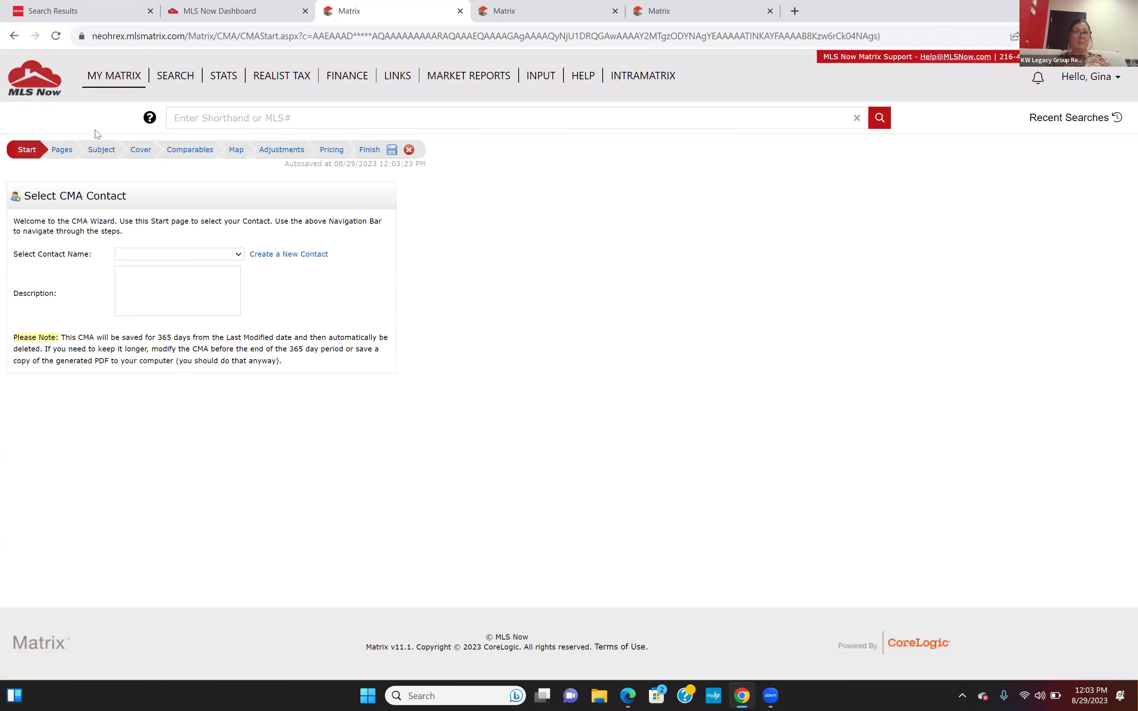
click(14, 37)
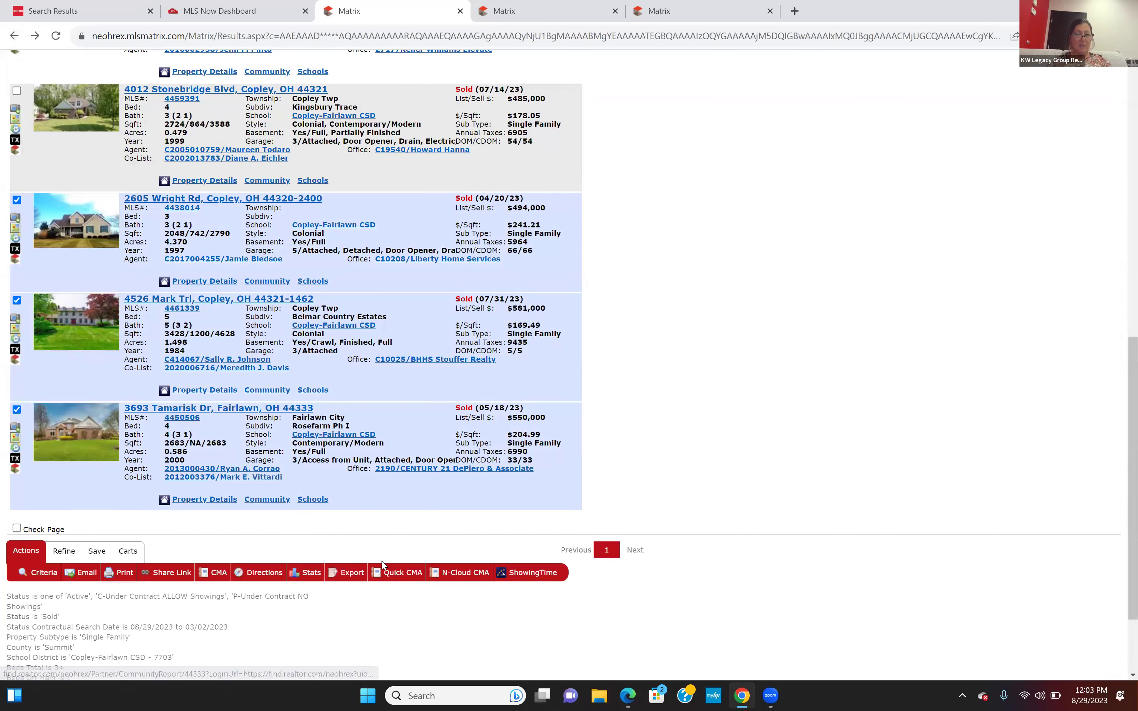
click(403, 572)
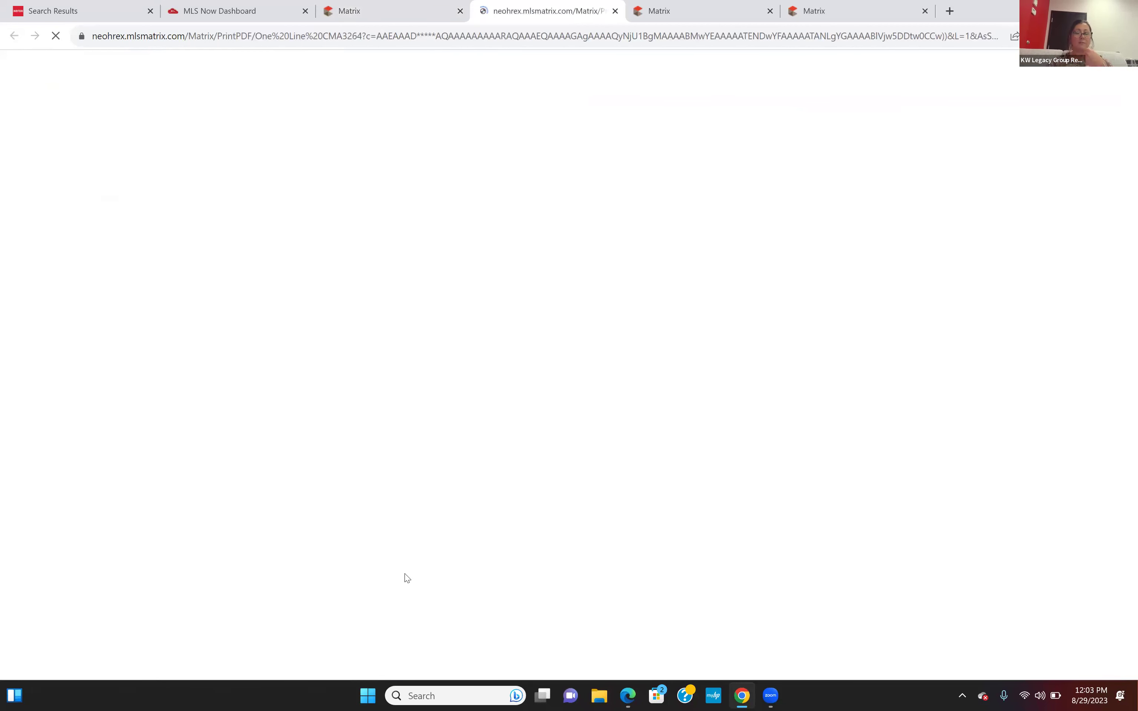